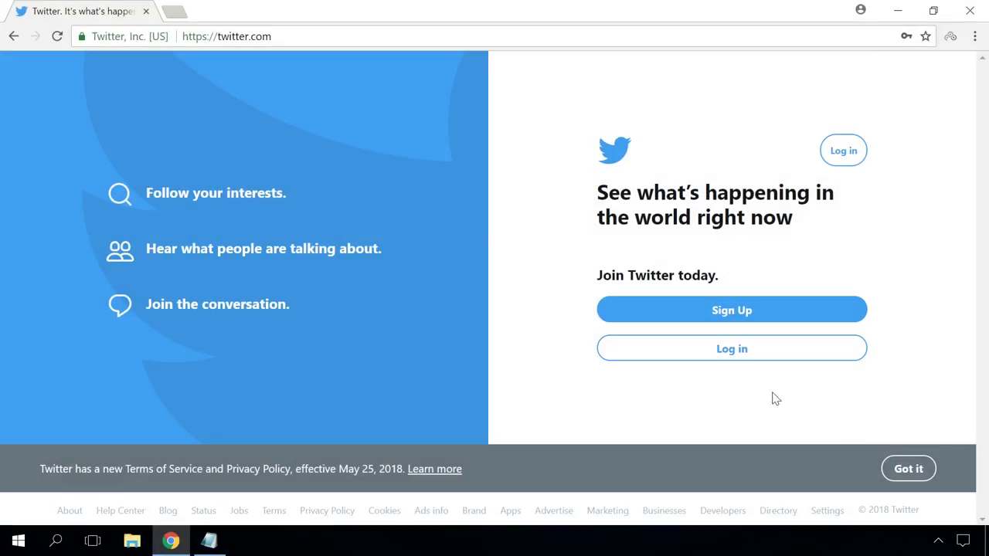
Step: Sign in to Twitter in Chrome with the saved e-mail and the account password
{"action": "left_click", "coordinate": [722, 355]}
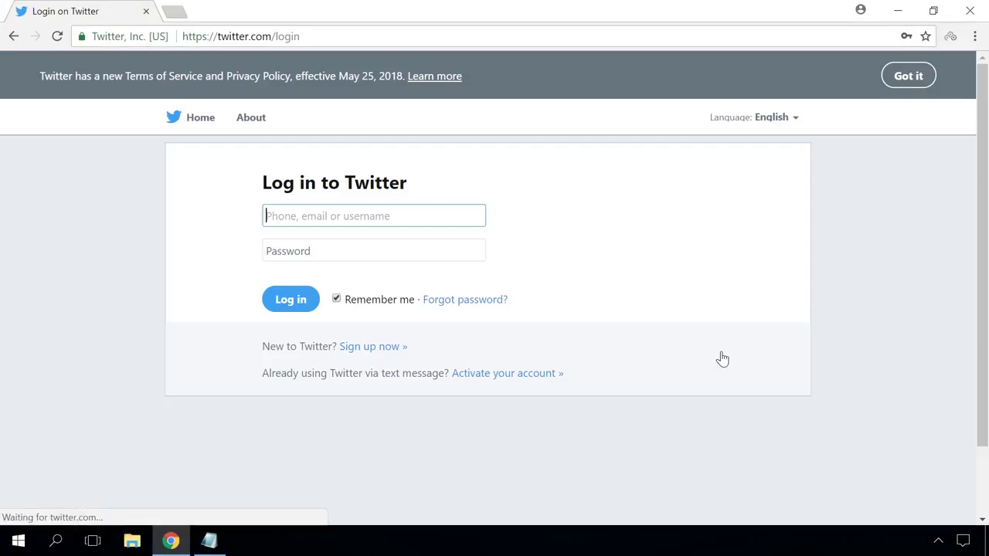
{"action": "key", "text": "ctrl+v"}
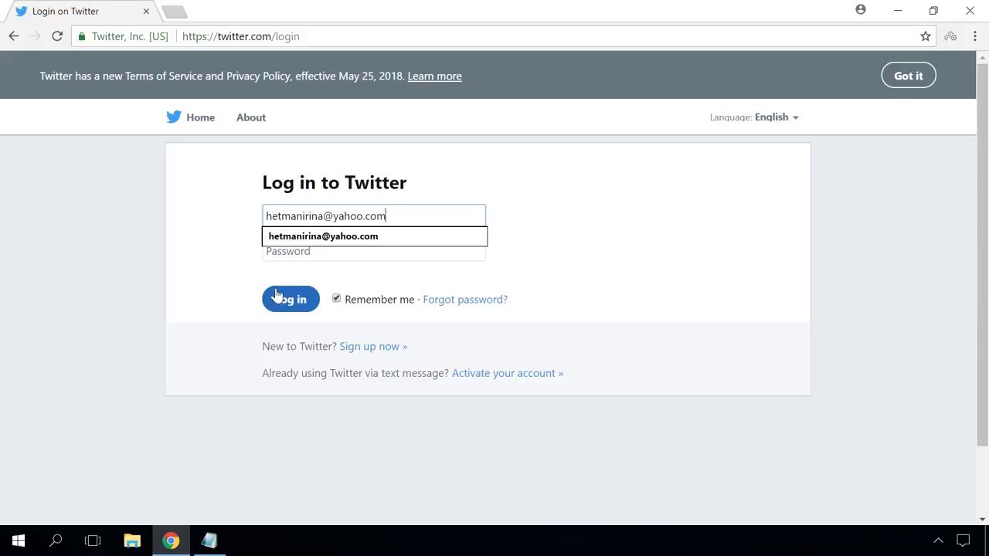
{"action": "left_click", "coordinate": [281, 253]}
{"action": "type", "text": "••••••••"}
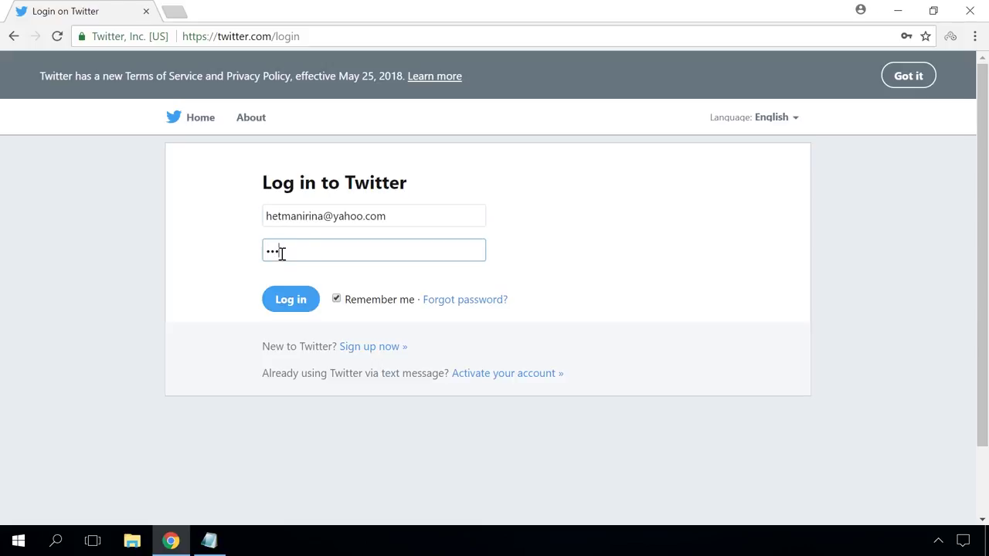
{"action": "type", "text": "•"}
{"action": "left_click", "coordinate": [298, 301]}
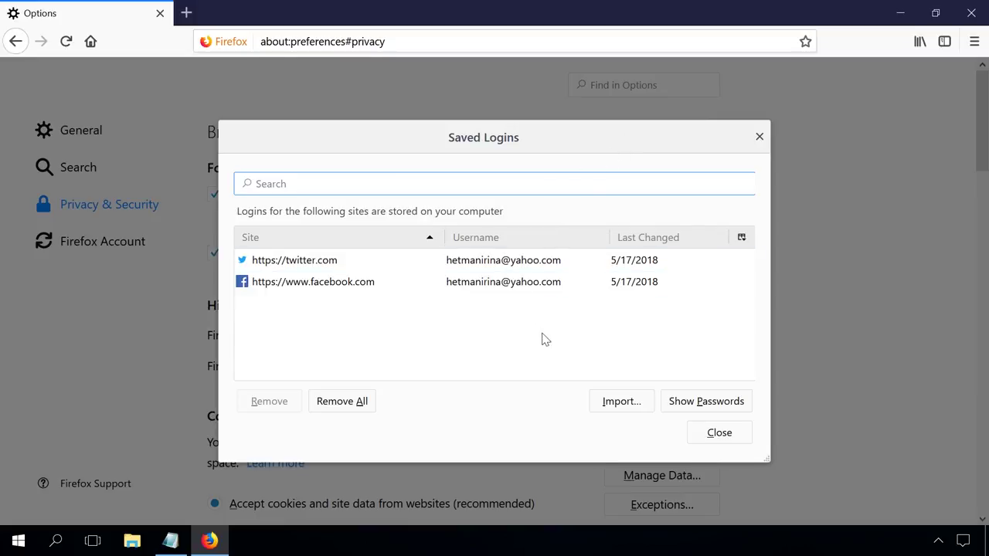
Step: Reveal the passwords of Firefox's stored twitter.com and facebook.com logins
{"action": "left_click", "coordinate": [693, 402]}
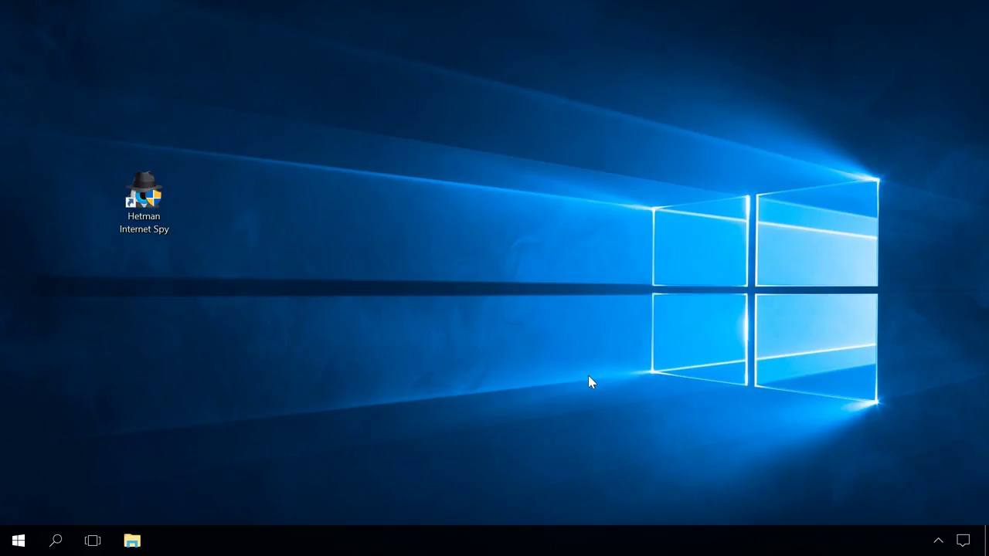
Step: Launch Hetman Internet Spy from the desktop and run a System analysis
{"action": "double_click", "coordinate": [154, 193]}
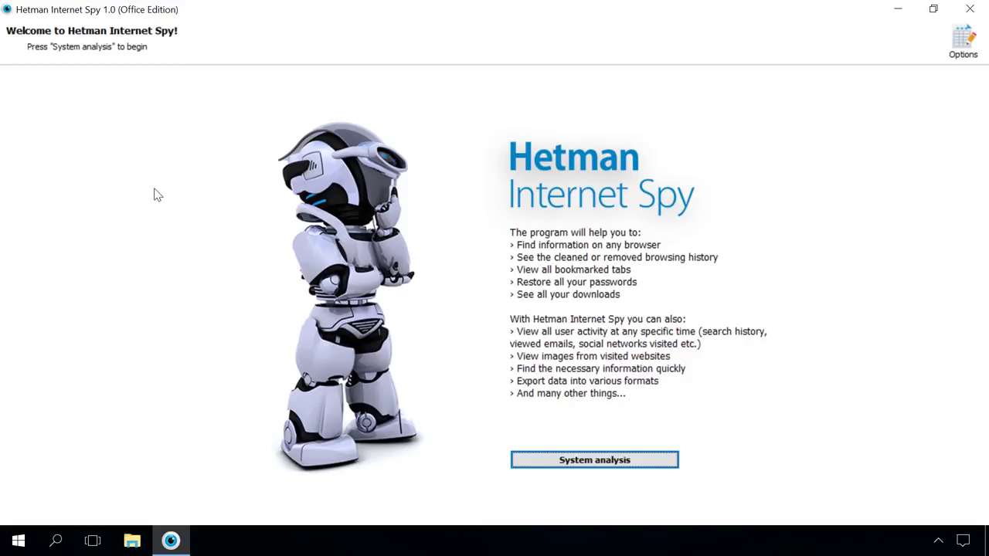
{"action": "left_click", "coordinate": [541, 460]}
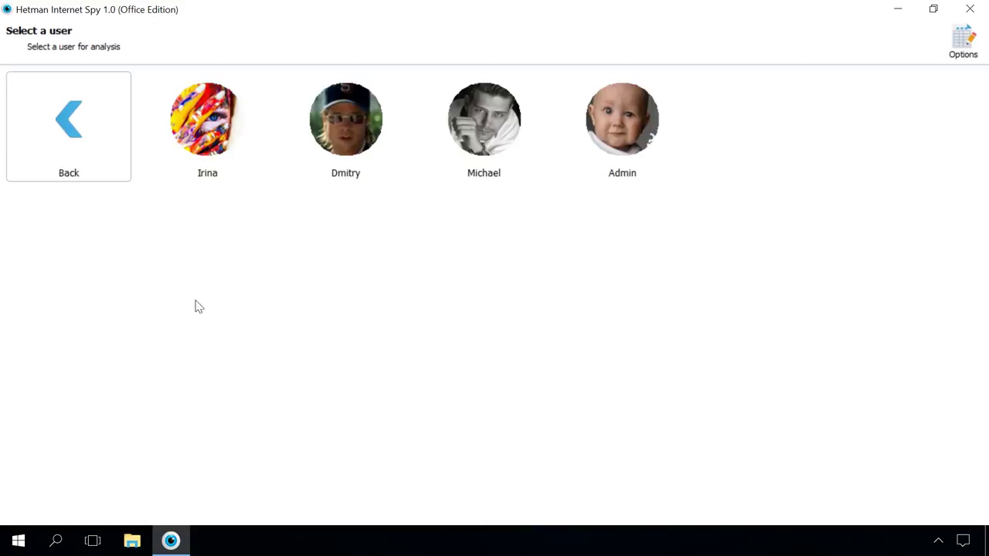
Step: Select the first of the four Windows user accounts for analysis
{"action": "left_click", "coordinate": [167, 166]}
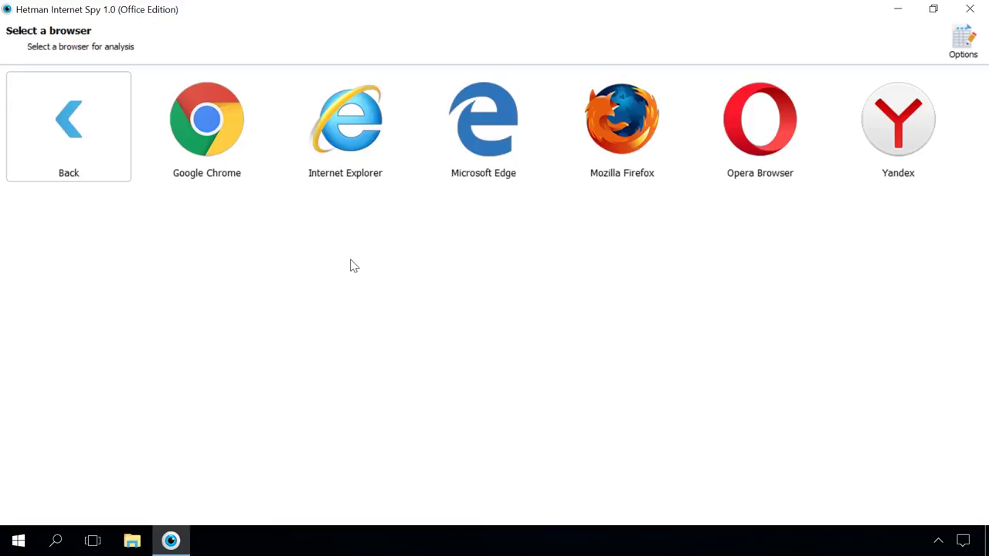
Step: Analyse Google Chrome to list its 265 visited pages
{"action": "left_click", "coordinate": [201, 144]}
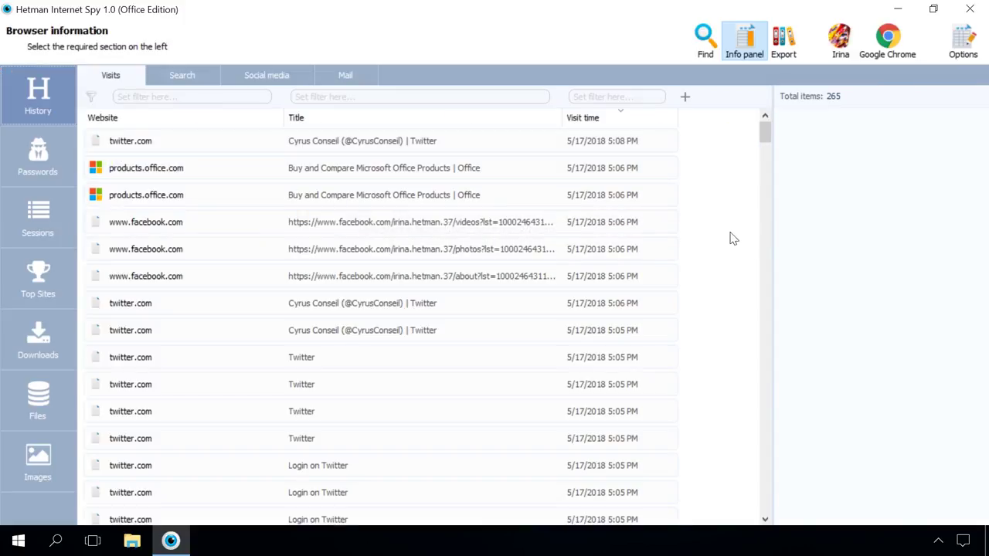
Step: Scan the Chrome history, then show the Passwords section with its 5 saved logins
{"action": "scroll", "coordinate": [733, 238], "scroll_direction": "down", "scroll_amount": 3}
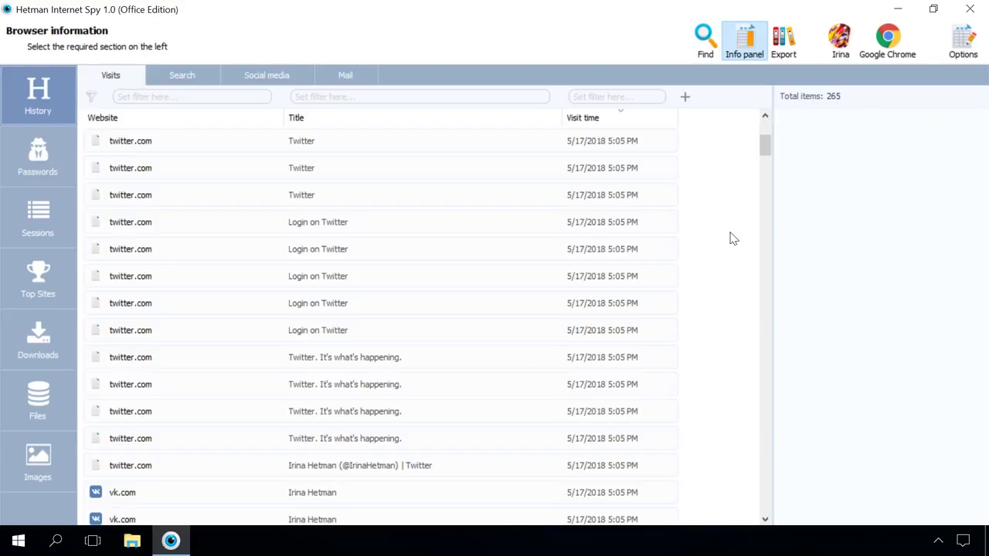
{"action": "scroll", "coordinate": [733, 238], "scroll_direction": "up", "scroll_amount": 3}
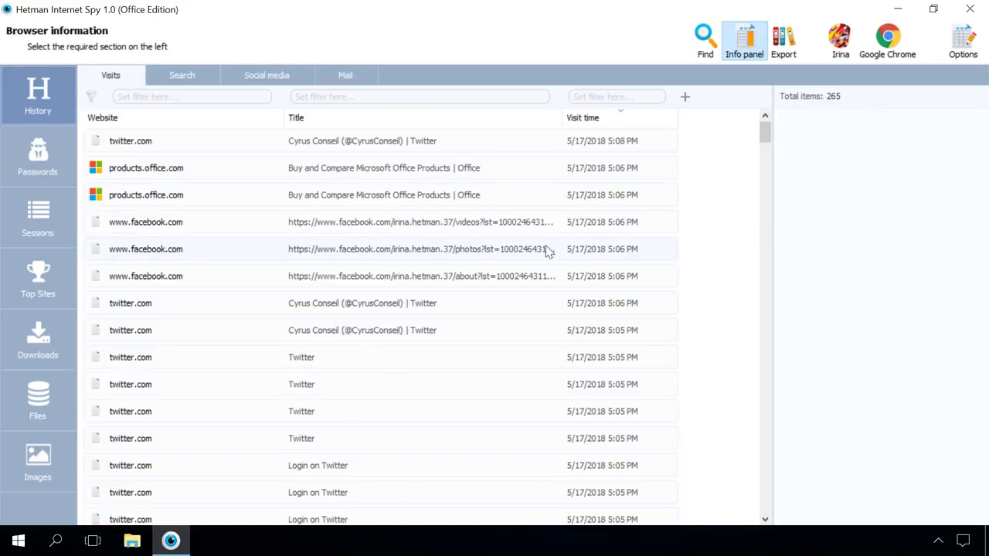
{"action": "left_click", "coordinate": [51, 155]}
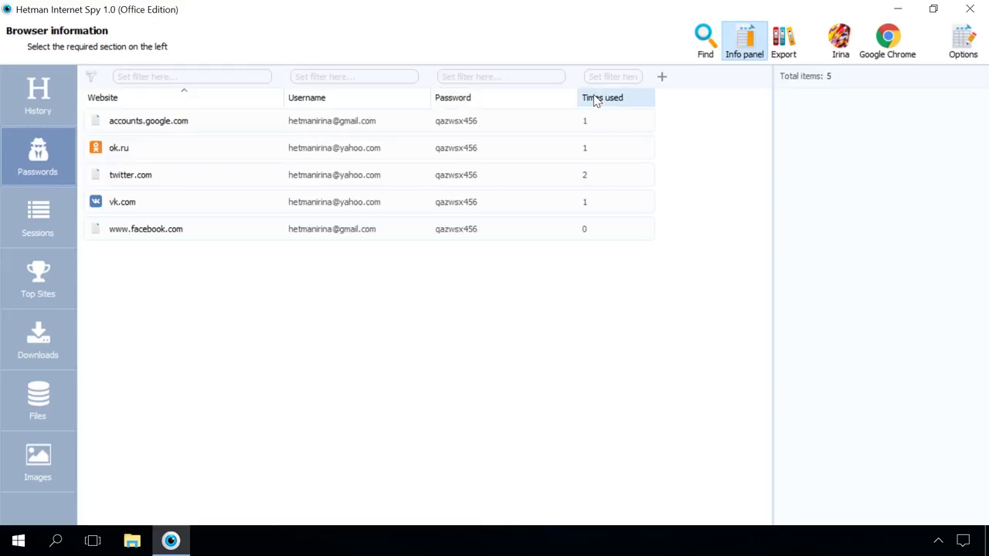
Step: Try sorting by Website, Username and Password, ending on Times used descending with twitter.com first
{"action": "left_click", "coordinate": [249, 104]}
{"action": "left_click", "coordinate": [249, 105]}
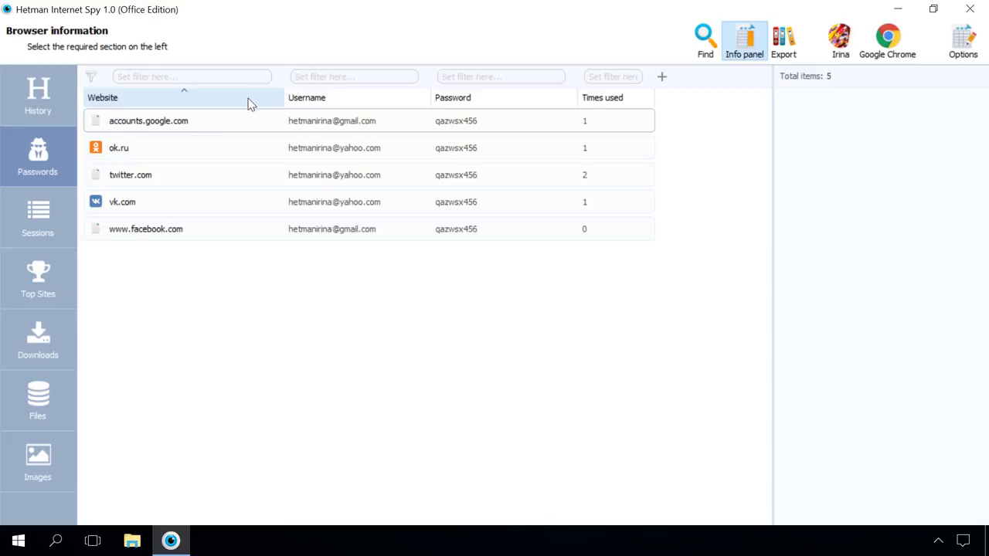
{"action": "left_click", "coordinate": [326, 100]}
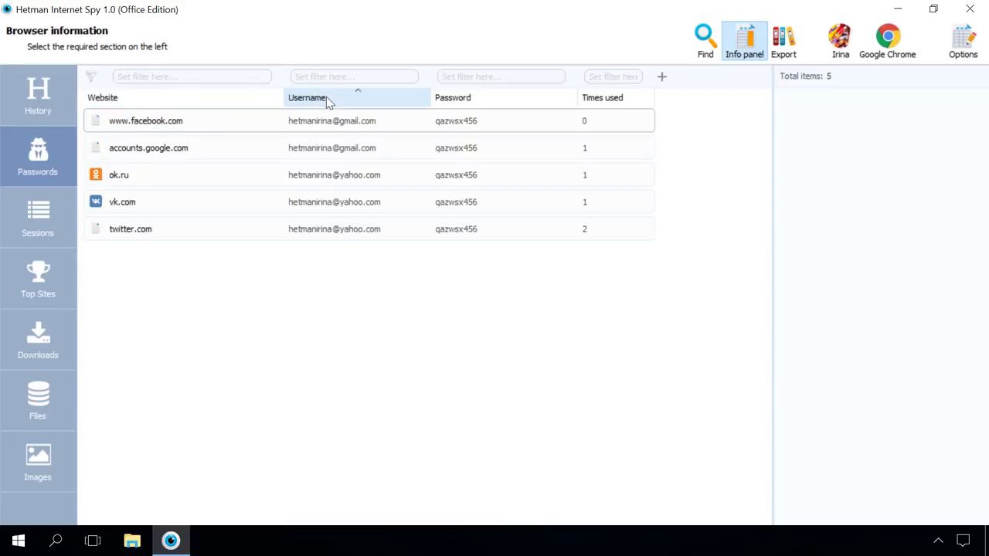
{"action": "left_click", "coordinate": [327, 99]}
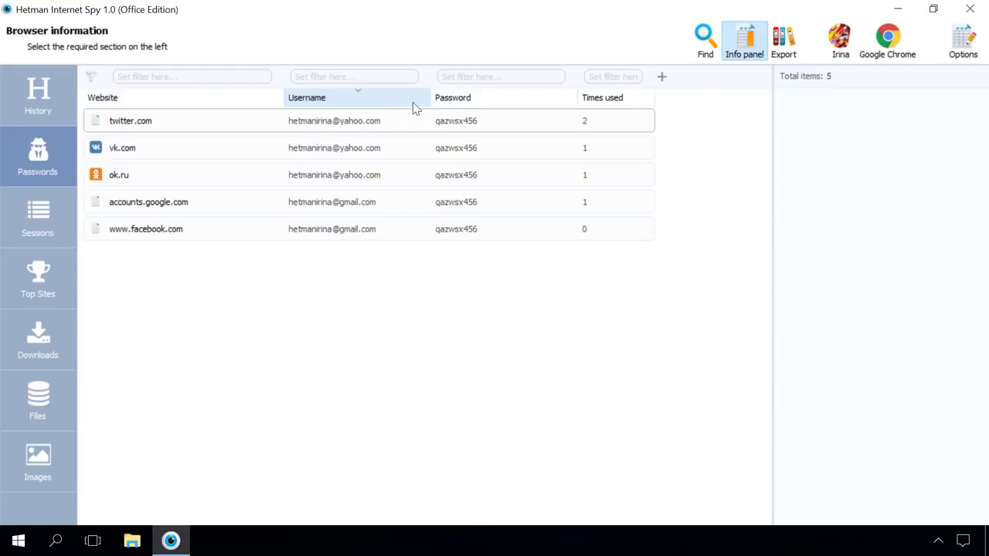
{"action": "left_click", "coordinate": [454, 105]}
{"action": "left_click", "coordinate": [454, 104]}
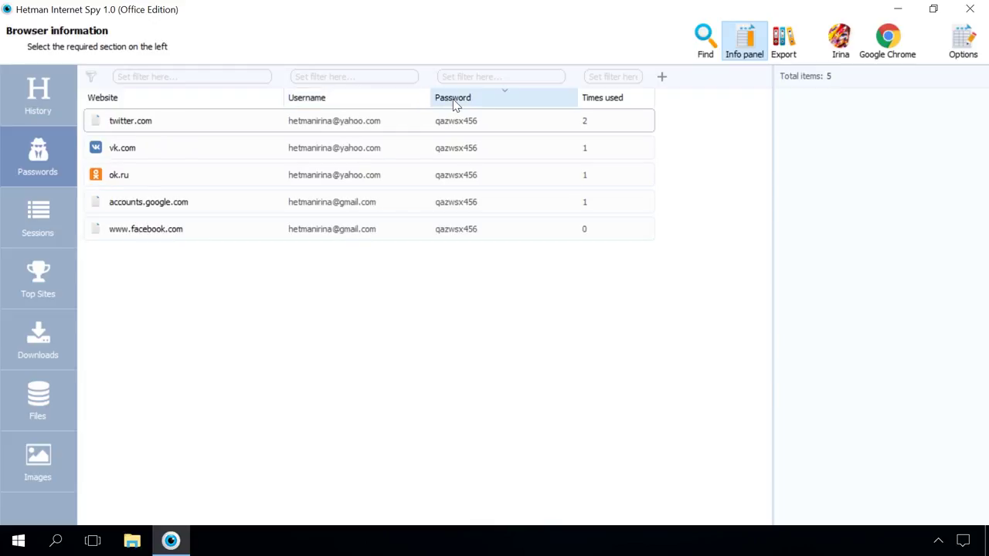
{"action": "left_click", "coordinate": [609, 107]}
{"action": "left_click", "coordinate": [610, 107]}
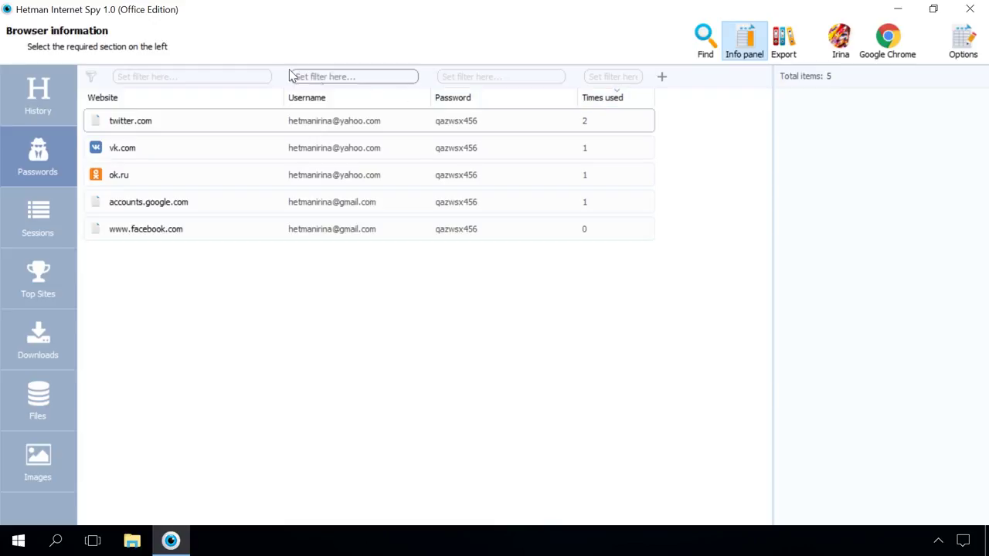
Step: Try the website, username and password filters and view the extra-columns list without adding any
{"action": "left_click", "coordinate": [224, 77]}
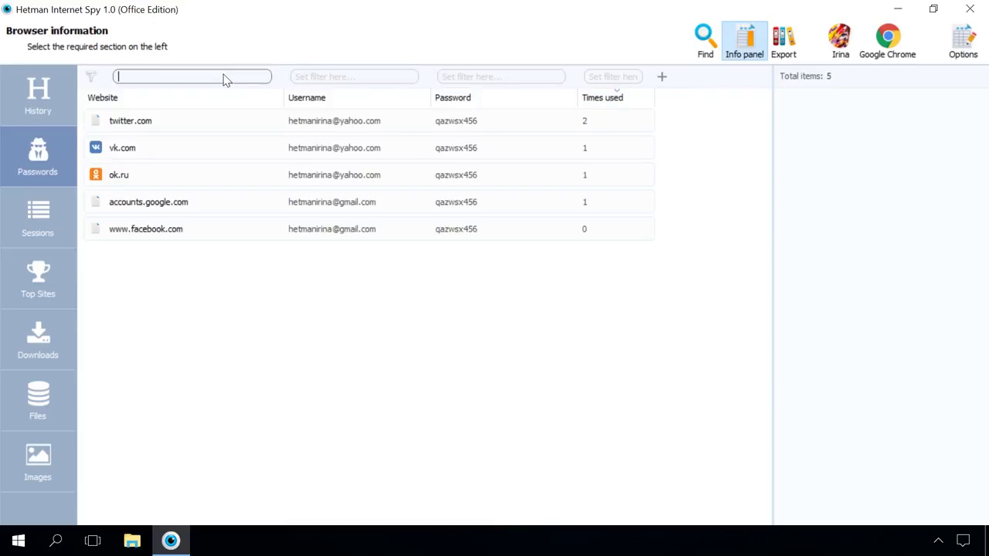
{"action": "left_click", "coordinate": [306, 77]}
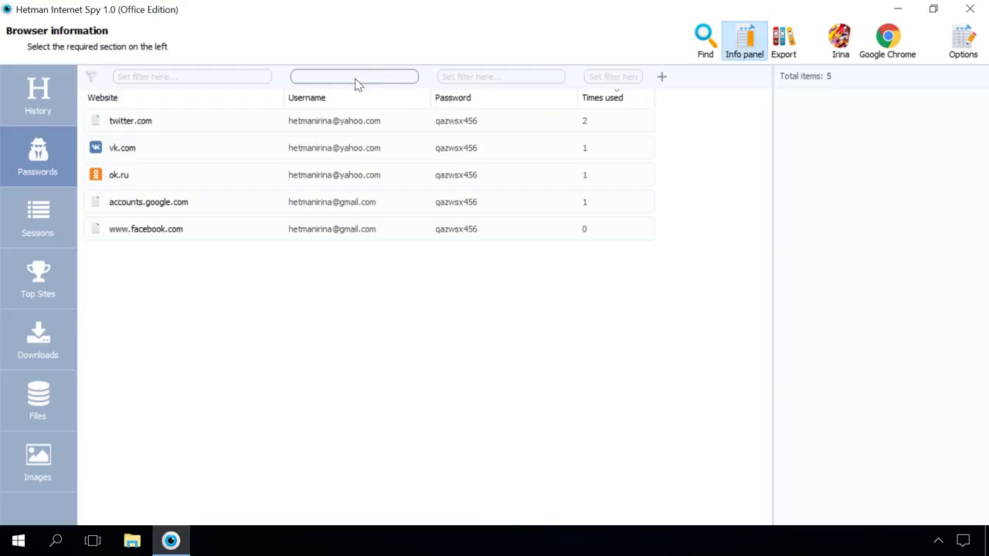
{"action": "left_click", "coordinate": [456, 79]}
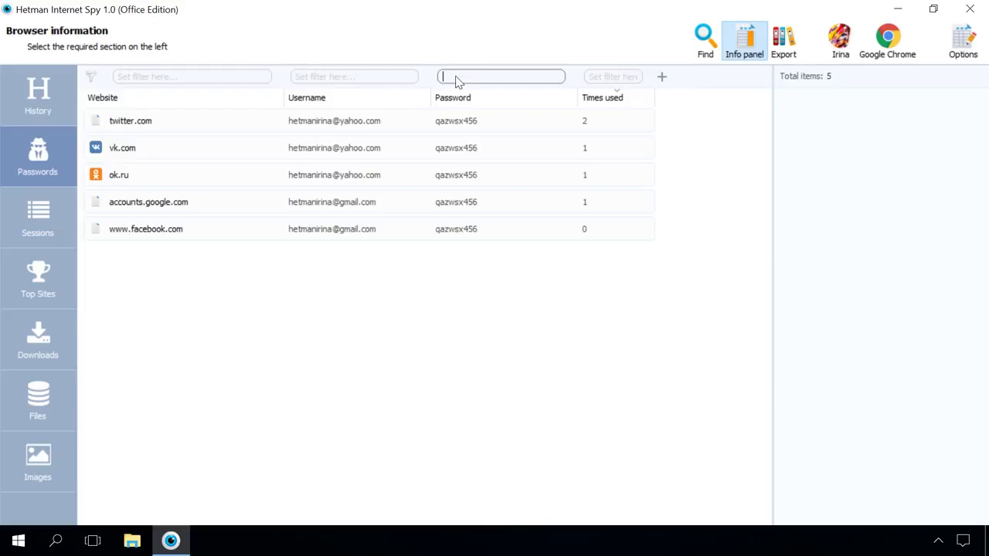
{"action": "left_click", "coordinate": [661, 78]}
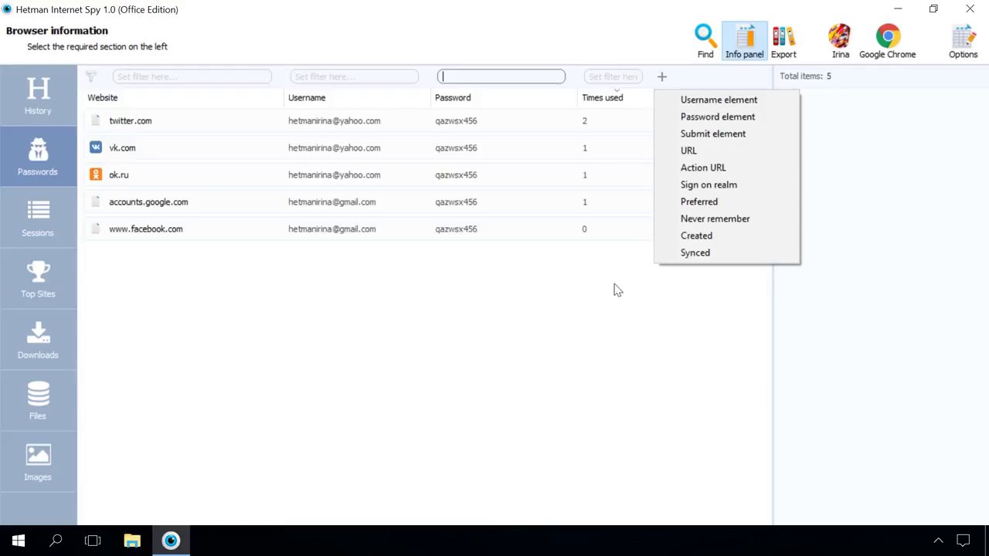
{"action": "left_click", "coordinate": [229, 236]}
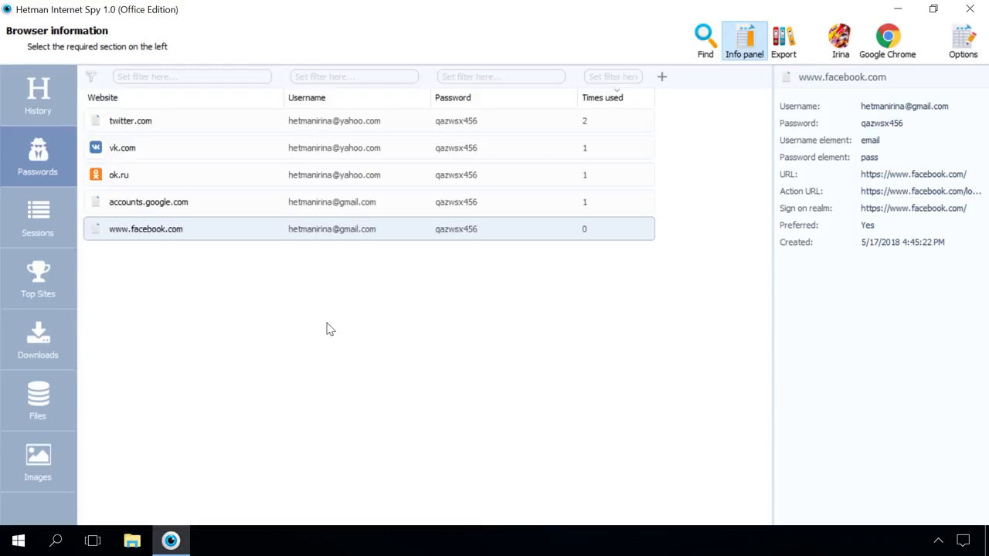
Step: Open the saved accounts.google.com login in Edge and sign in with the recovered password
{"action": "double_click", "coordinate": [161, 203]}
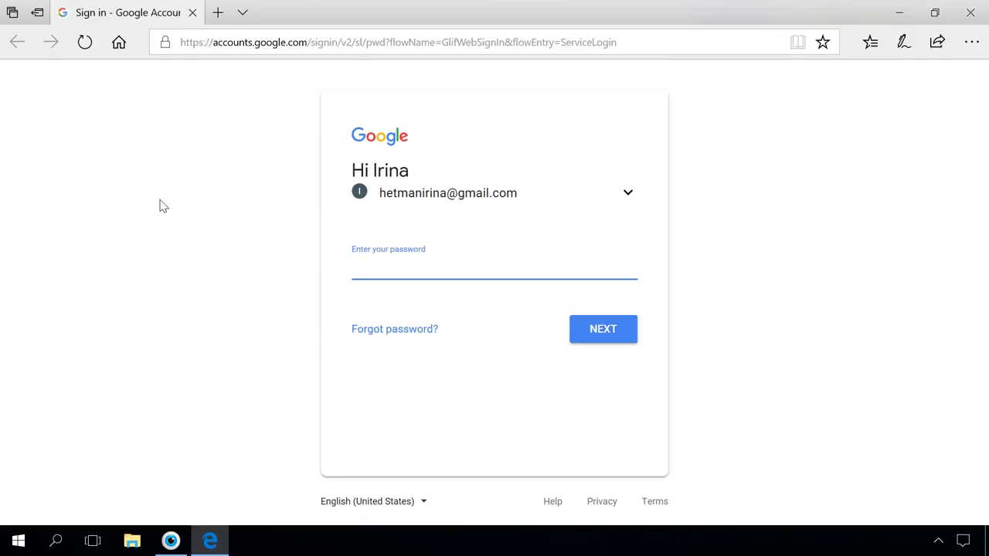
{"action": "type", "text": "••"}
{"action": "left_click", "coordinate": [611, 338]}
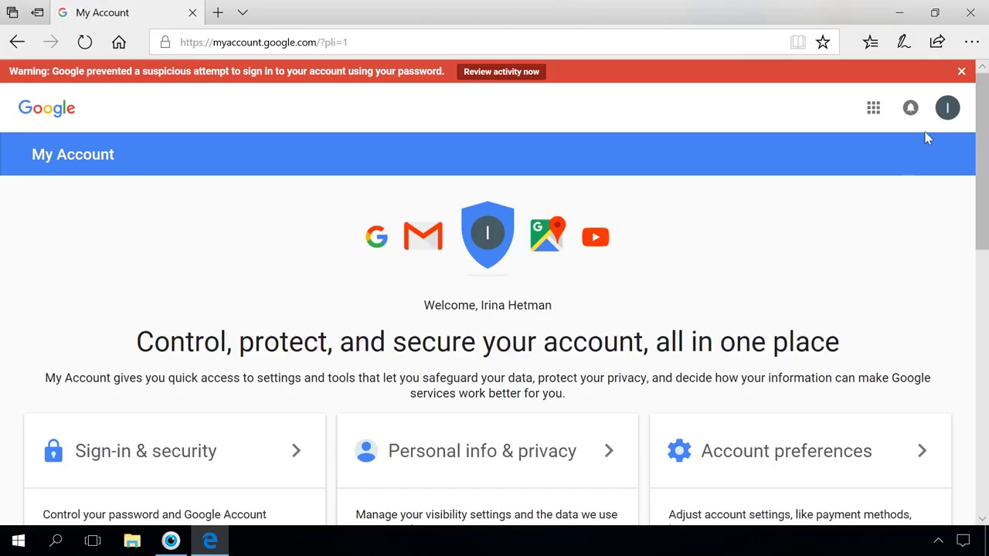
Step: Glance at the Google apps list, close it, and scroll down the My Account page
{"action": "left_click", "coordinate": [871, 111]}
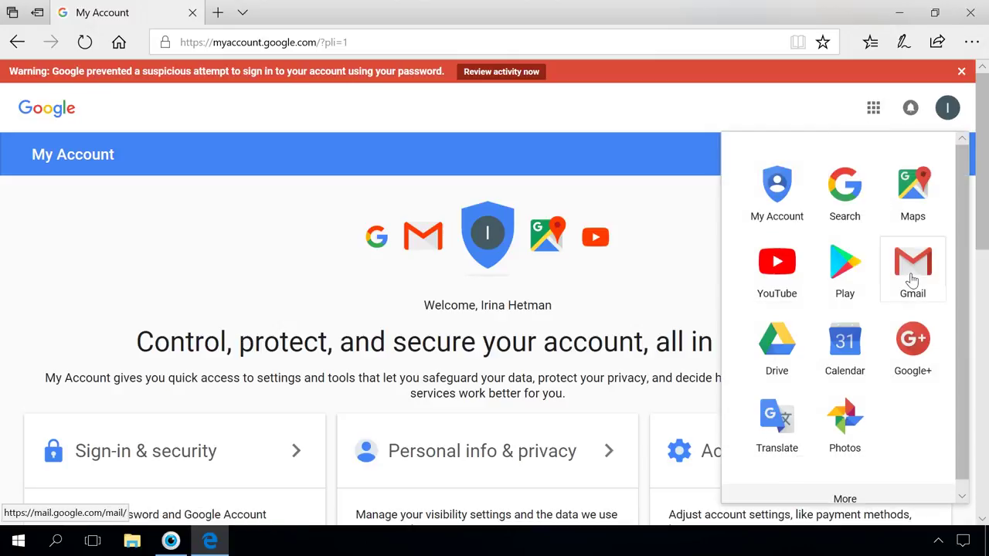
{"action": "left_click", "coordinate": [685, 261]}
{"action": "scroll", "coordinate": [687, 261], "scroll_direction": "down", "scroll_amount": 2}
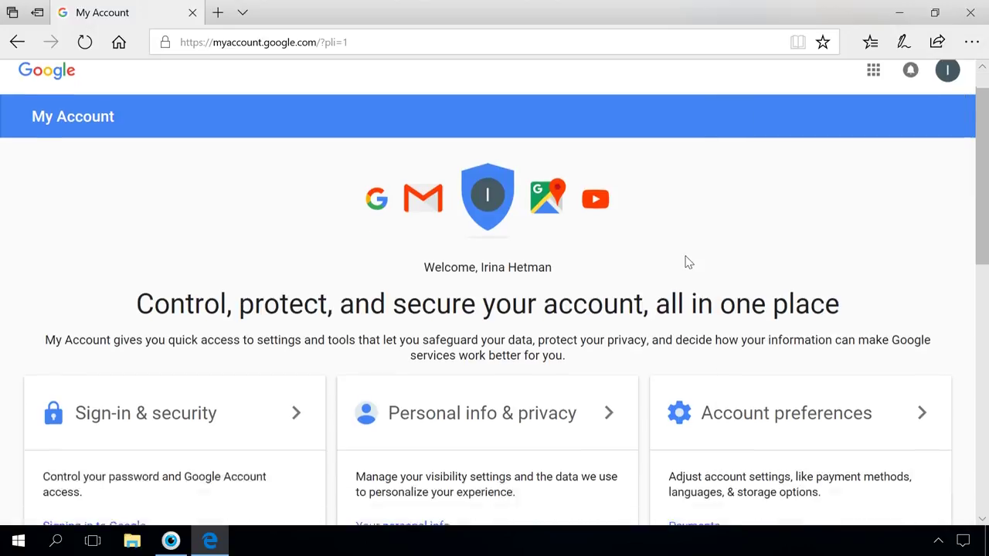
{"action": "scroll", "coordinate": [687, 261], "scroll_direction": "down", "scroll_amount": 4}
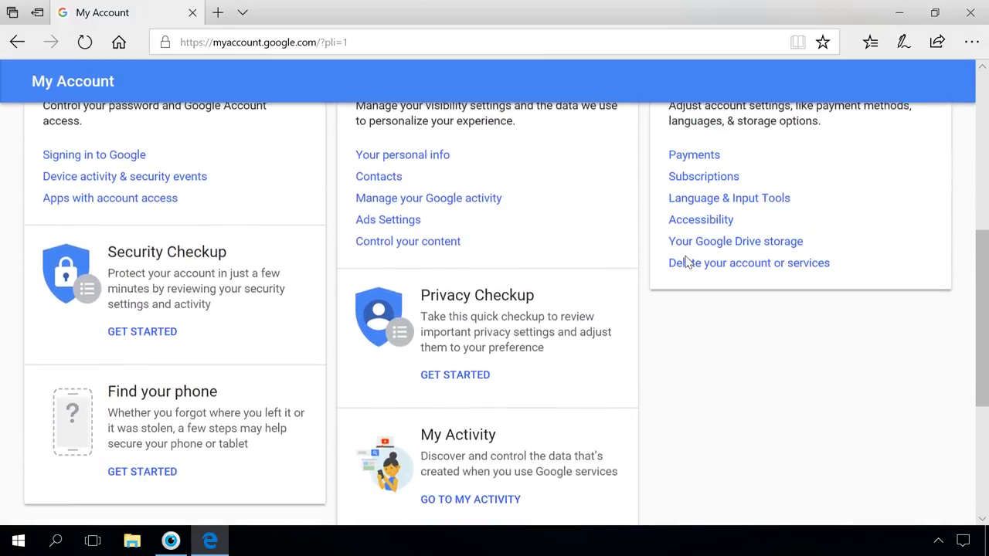
Step: Open Google My Activity and step through its welcome tour to dismiss it
{"action": "left_click", "coordinate": [459, 492]}
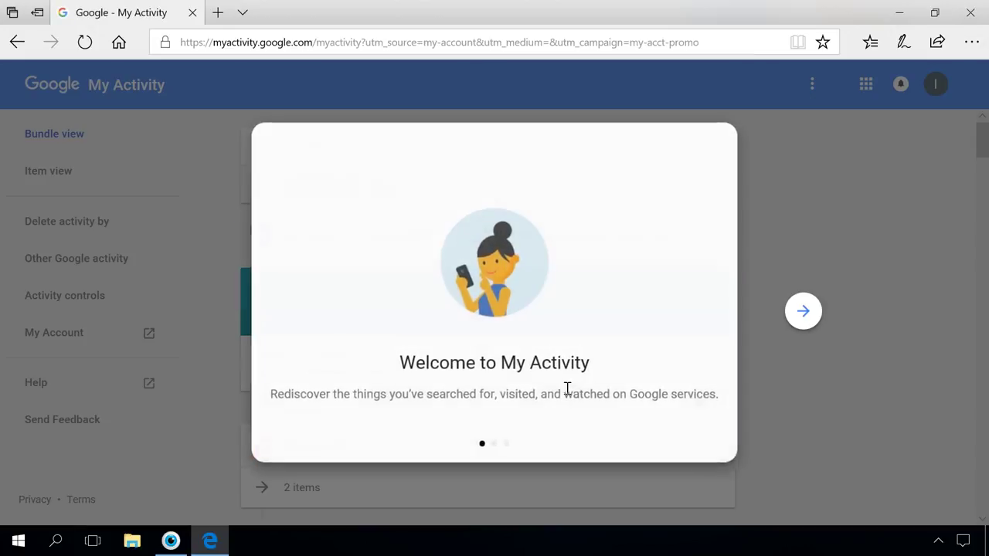
{"action": "left_click", "coordinate": [802, 312]}
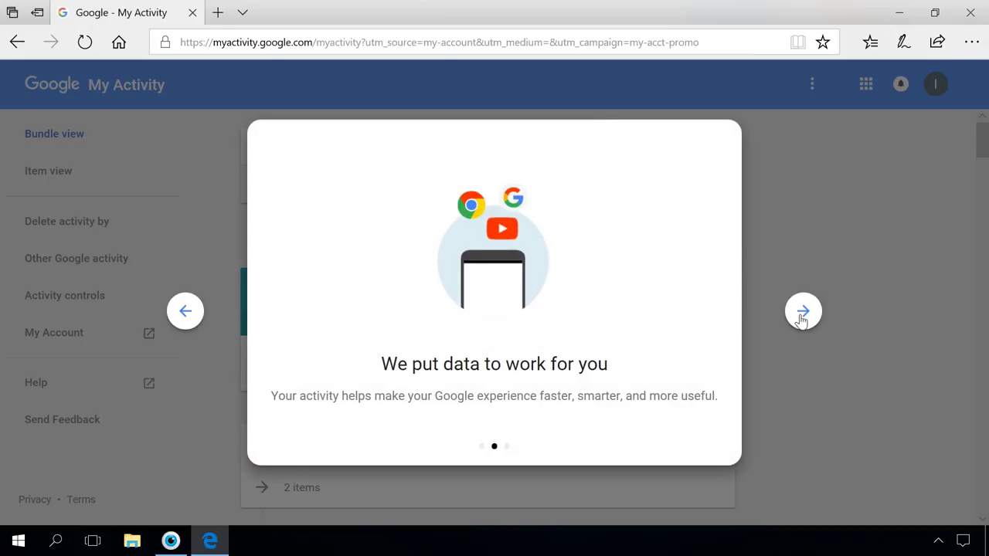
{"action": "left_click", "coordinate": [803, 313]}
{"action": "left_click", "coordinate": [803, 313]}
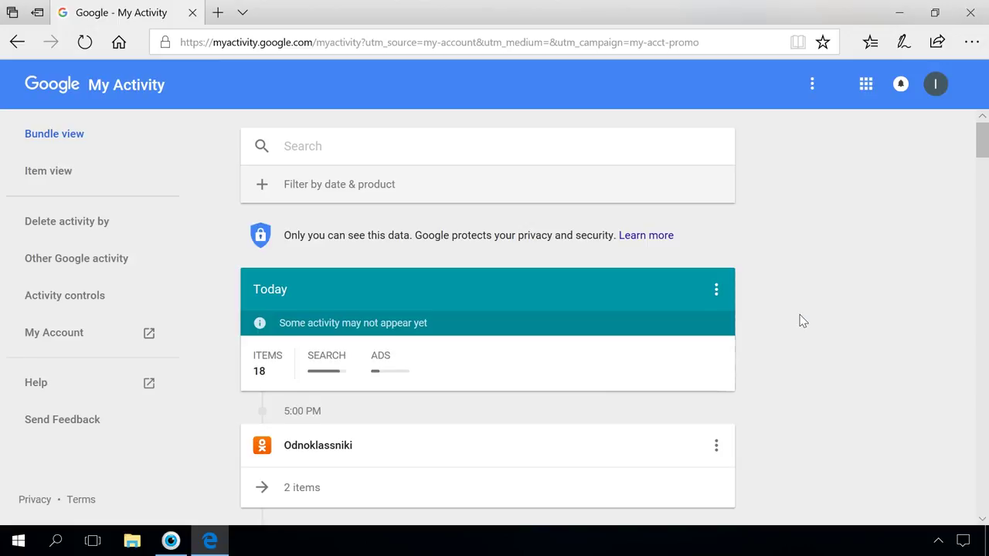
Step: Scroll today's 18 activity items, then minimise Edge to return to Hetman Internet Spy
{"action": "scroll", "coordinate": [801, 321], "scroll_direction": "down", "scroll_amount": 2}
{"action": "scroll", "coordinate": [801, 320], "scroll_direction": "down", "scroll_amount": 5}
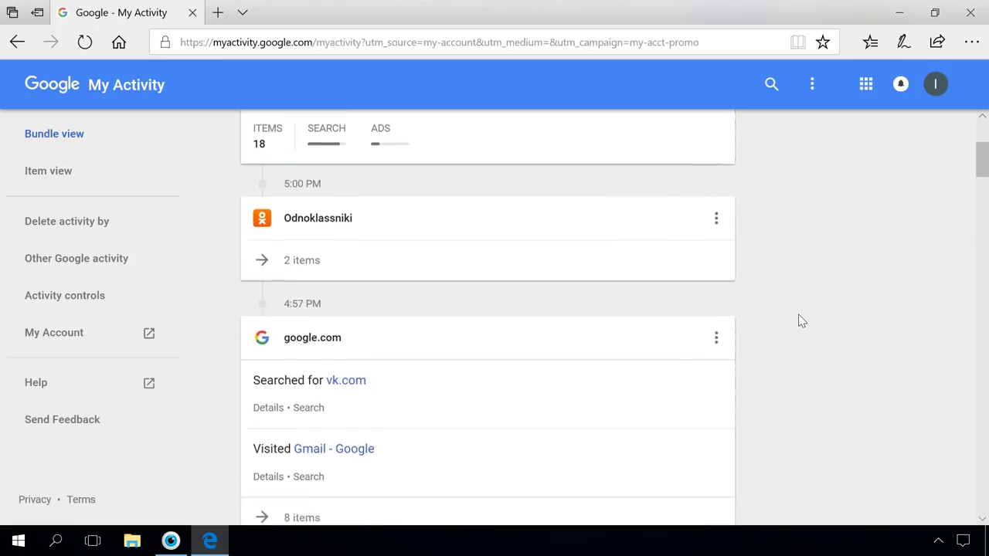
{"action": "scroll", "coordinate": [801, 321], "scroll_direction": "down", "scroll_amount": 3}
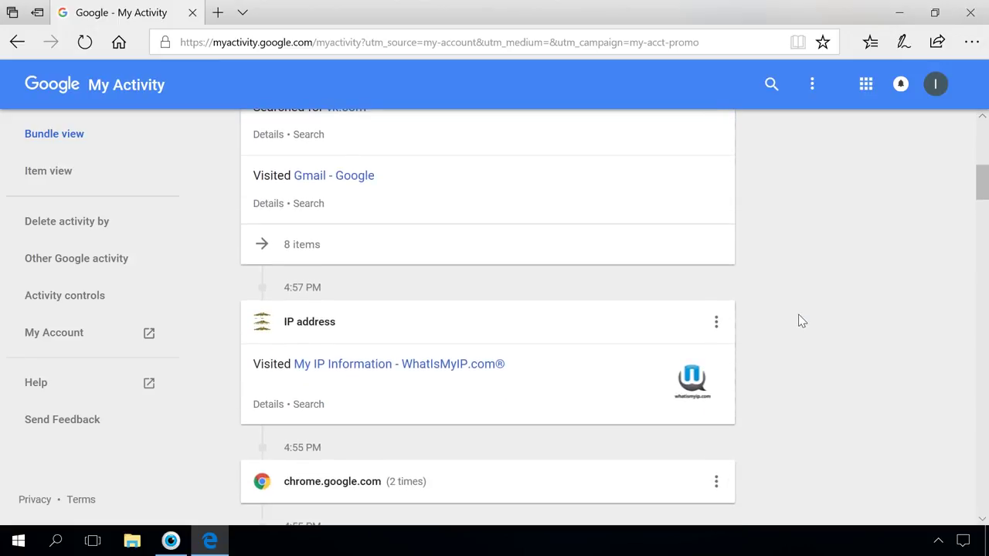
{"action": "left_click", "coordinate": [211, 544]}
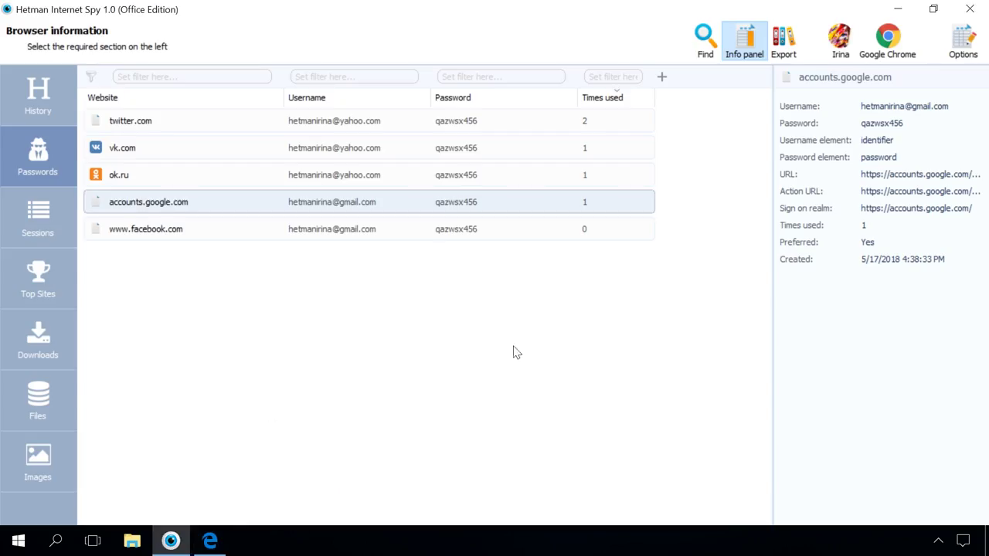
Step: Start exporting only the Passwords section, saving the report to the Desktop as 'name'
{"action": "left_click", "coordinate": [785, 47]}
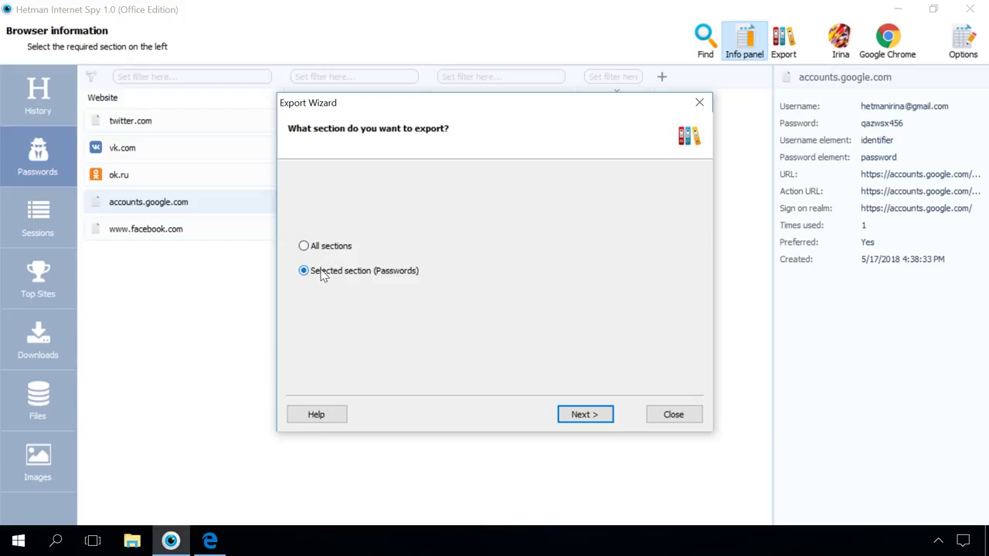
{"action": "left_click", "coordinate": [585, 416]}
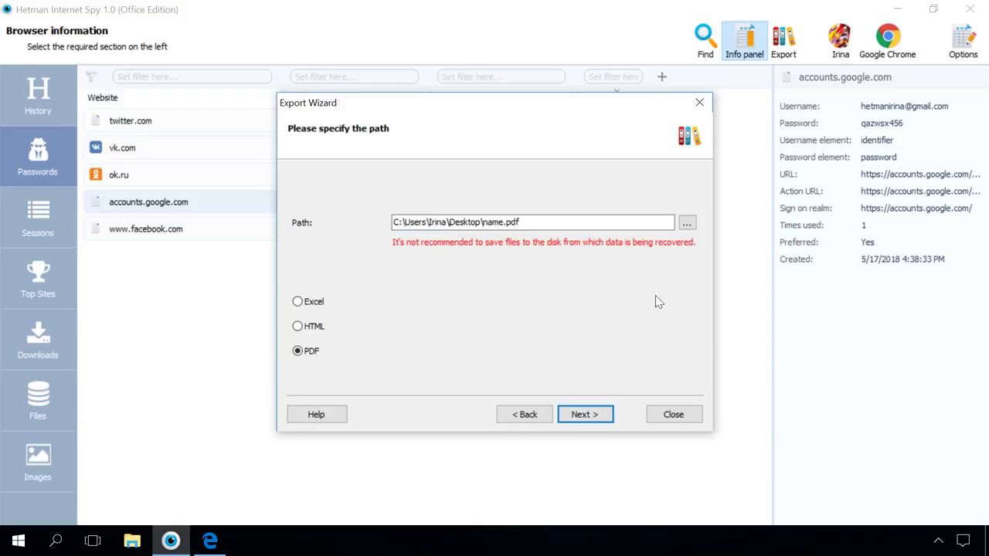
{"action": "left_click", "coordinate": [687, 224]}
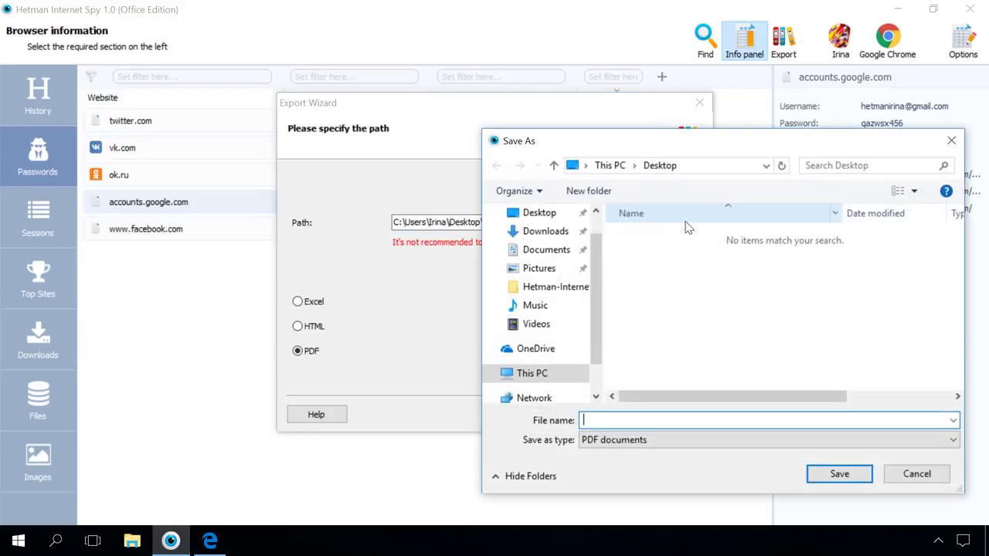
{"action": "scroll", "coordinate": [524, 288], "scroll_direction": "up", "scroll_amount": 1}
{"action": "left_click", "coordinate": [532, 244]}
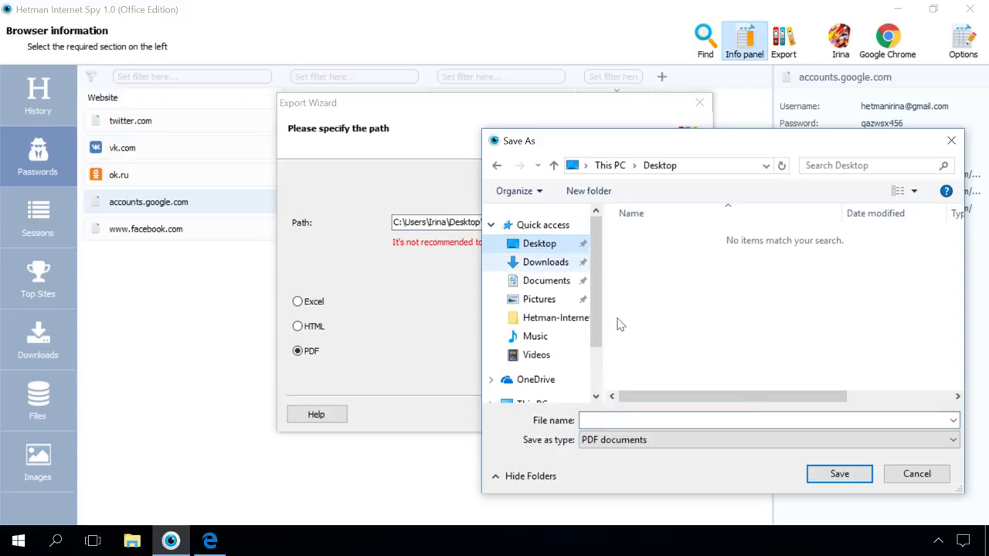
{"action": "left_click", "coordinate": [840, 474]}
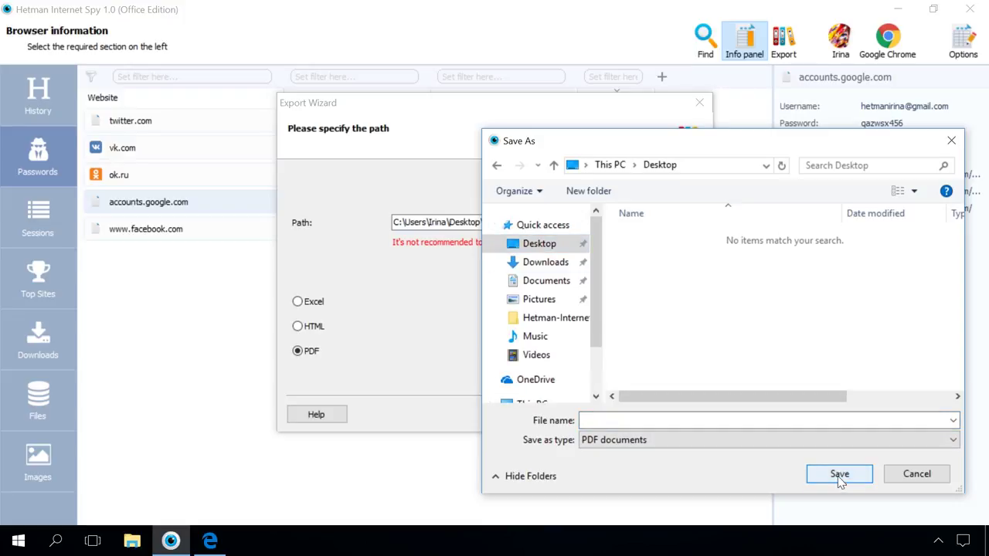
{"action": "left_click", "coordinate": [678, 417]}
{"action": "type", "text": "name"}
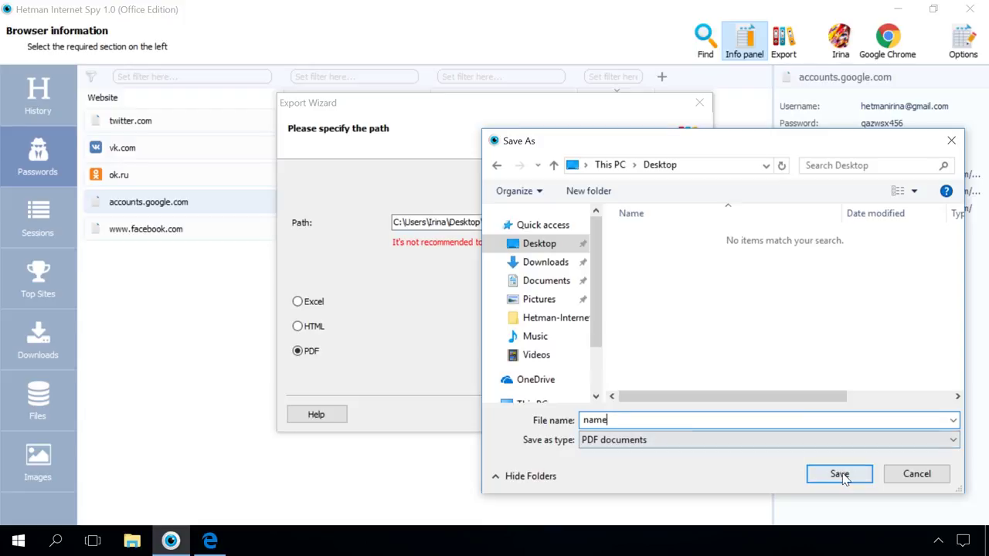
{"action": "left_click", "coordinate": [840, 474]}
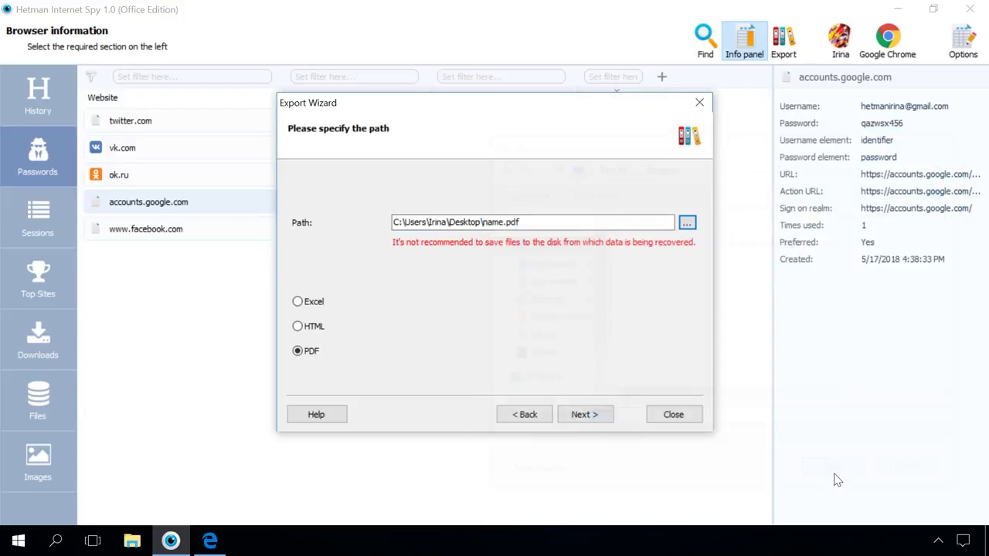
Step: Compare the Excel, HTML and PDF output formats, then settle on PDF
{"action": "left_click", "coordinate": [314, 303]}
{"action": "left_click", "coordinate": [315, 327]}
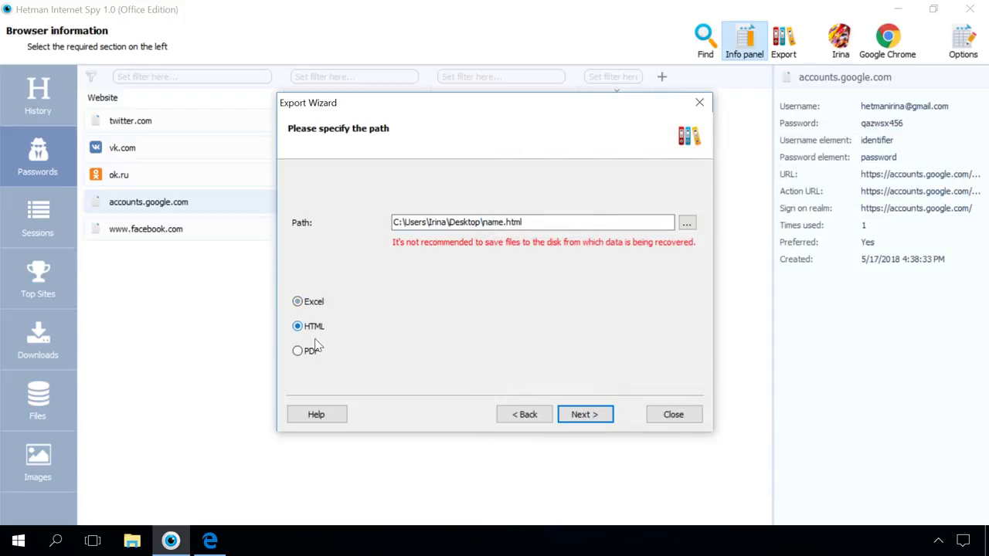
{"action": "left_click", "coordinate": [313, 351]}
{"action": "left_click", "coordinate": [314, 327]}
{"action": "left_click", "coordinate": [316, 304]}
{"action": "left_click", "coordinate": [316, 354]}
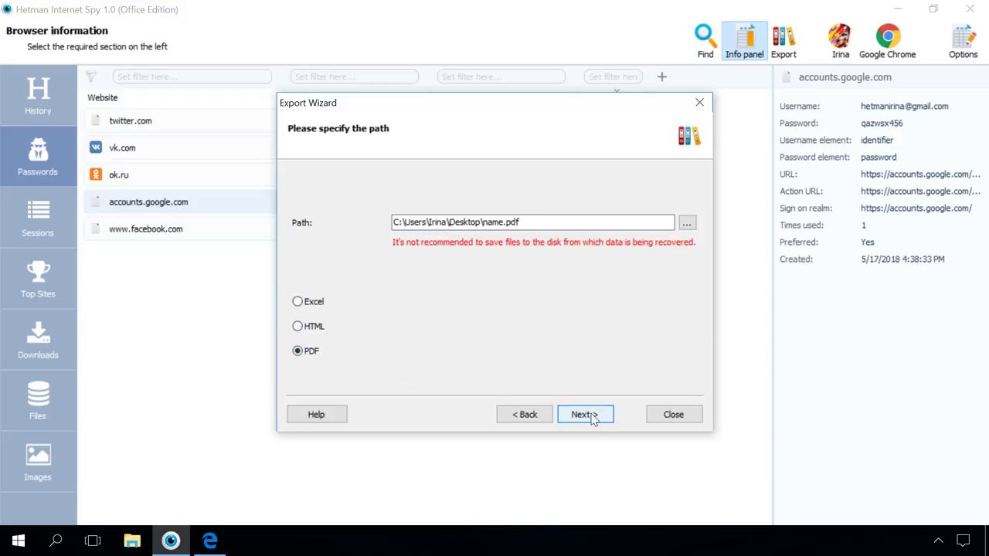
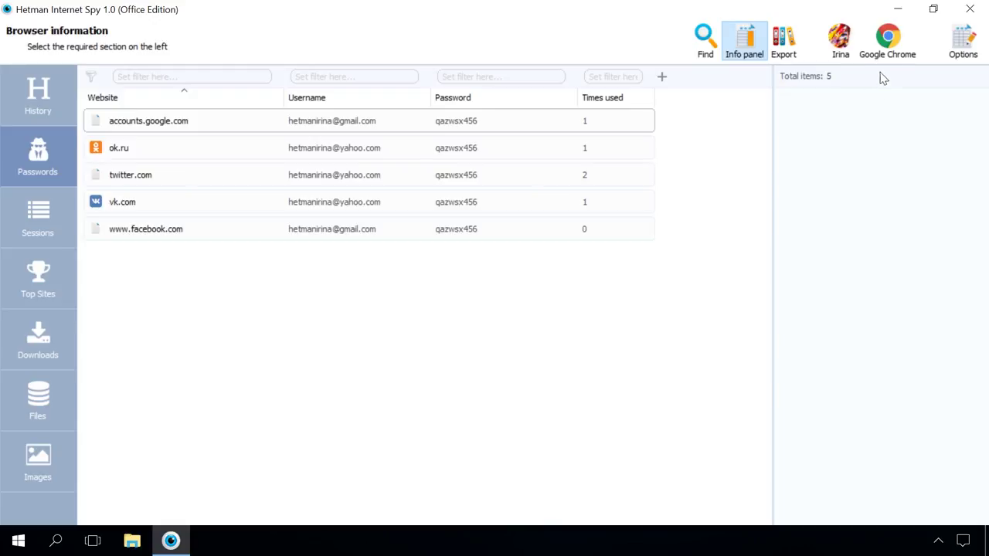
Step: Use Change User in the toolbar's current-user menu to open the Select a user screen
{"action": "left_click", "coordinate": [890, 44]}
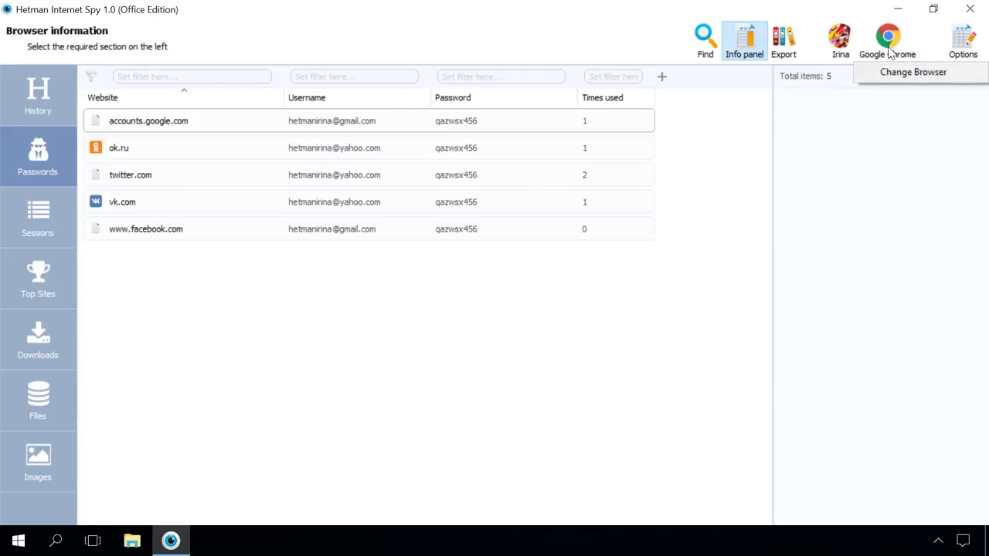
{"action": "left_click", "coordinate": [897, 71]}
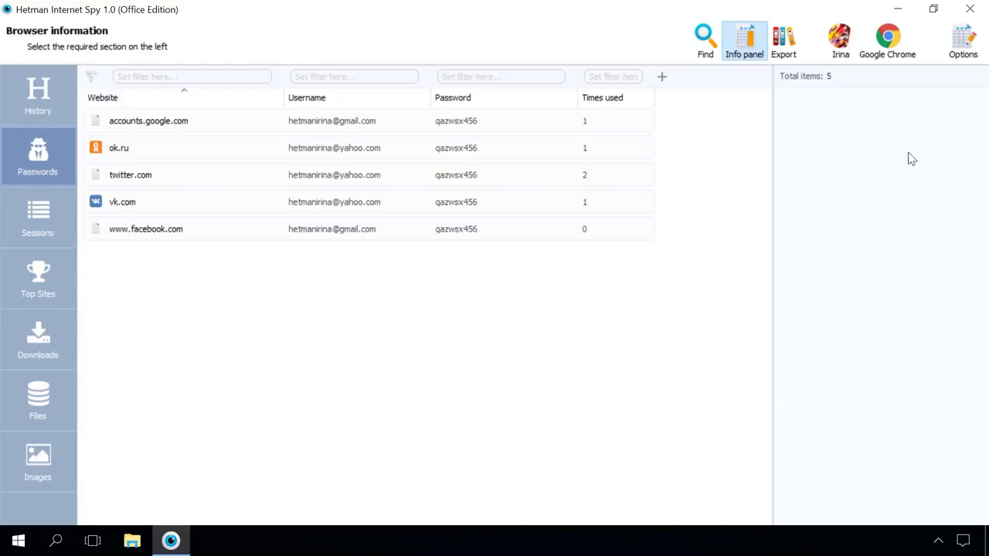
{"action": "left_click", "coordinate": [839, 59]}
{"action": "left_click", "coordinate": [864, 74]}
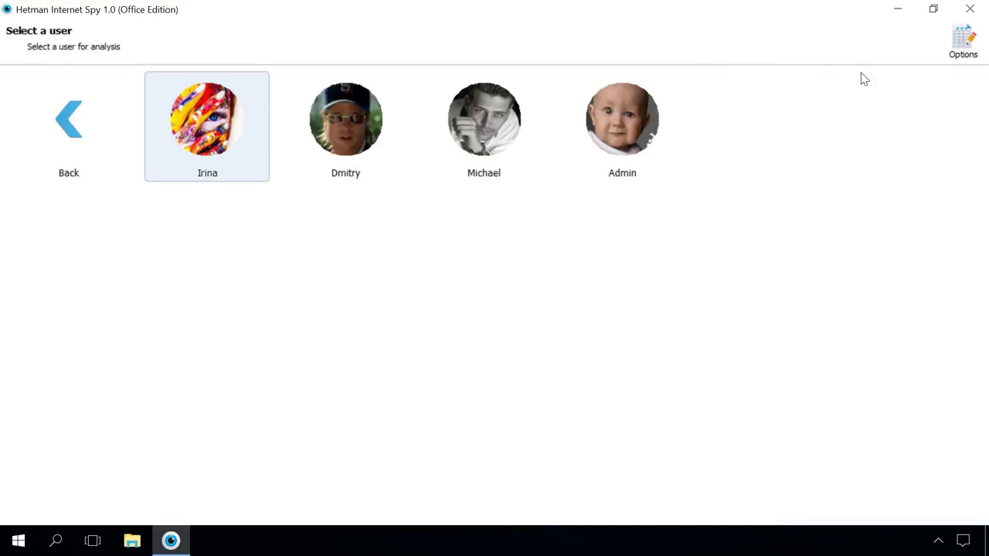